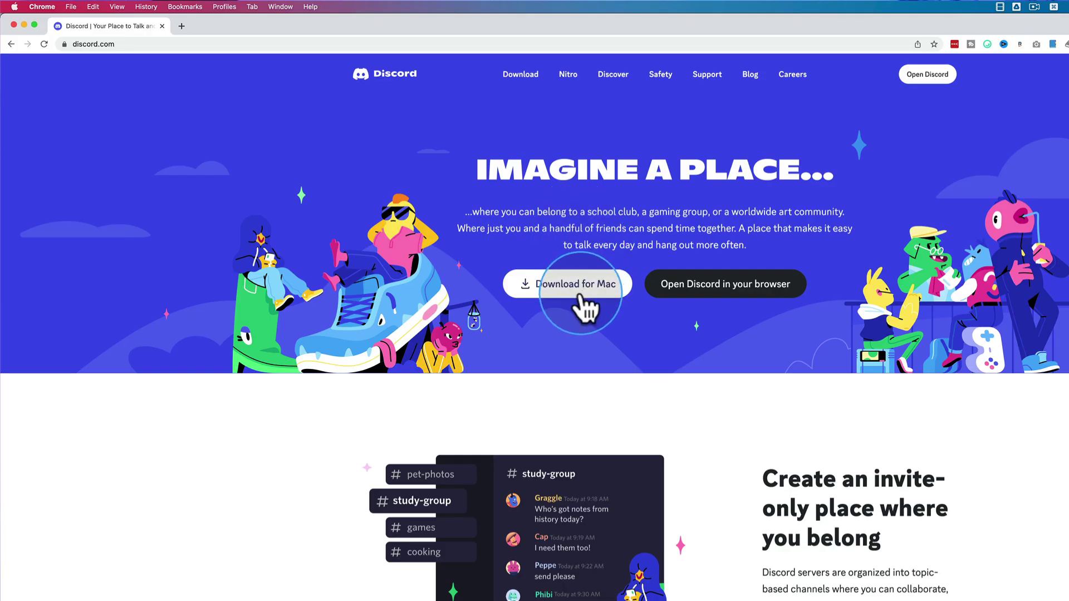
Step: Start downloading the Discord desktop app for Mac from discord.com
{"action": "left_click", "coordinate": [580, 277]}
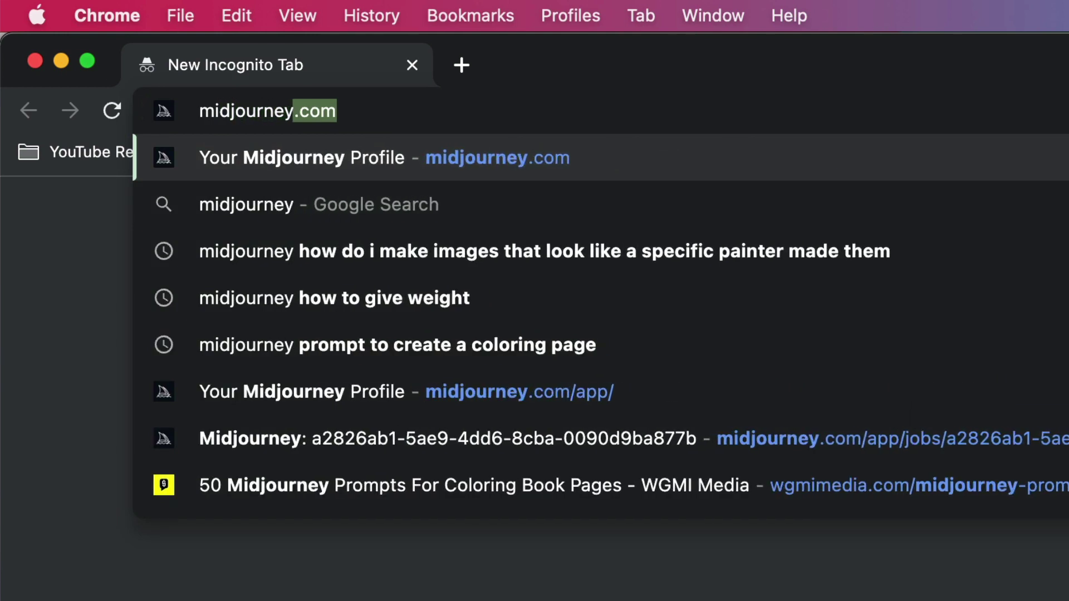
Step: Load midjourney.com in the incognito tab
{"action": "type", "text": ".c"}
{"action": "key", "text": "Return"}
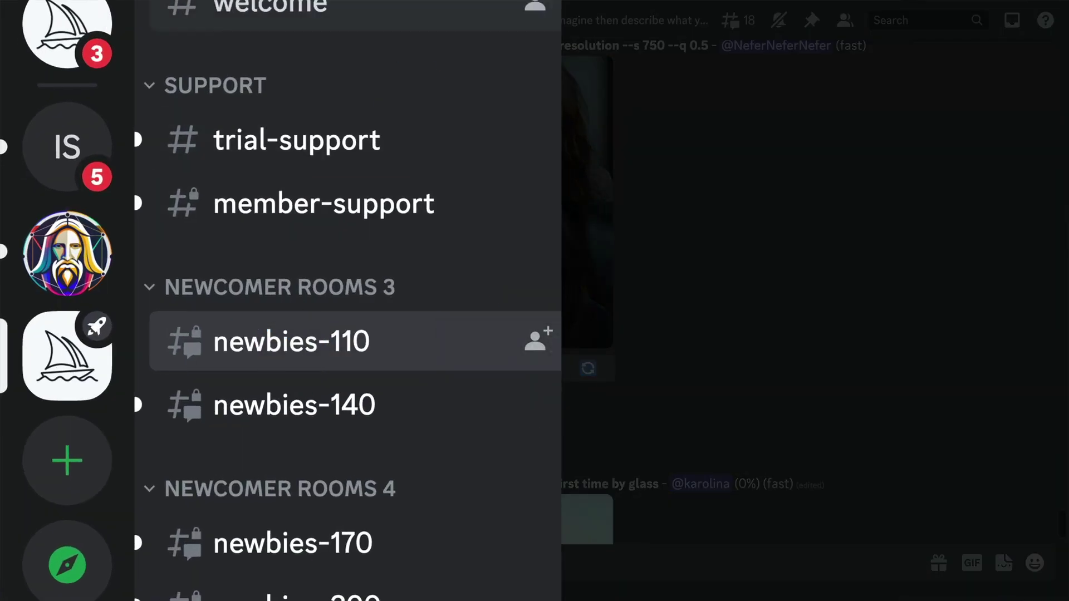
{"action": "left_click", "coordinate": [58, 8]}
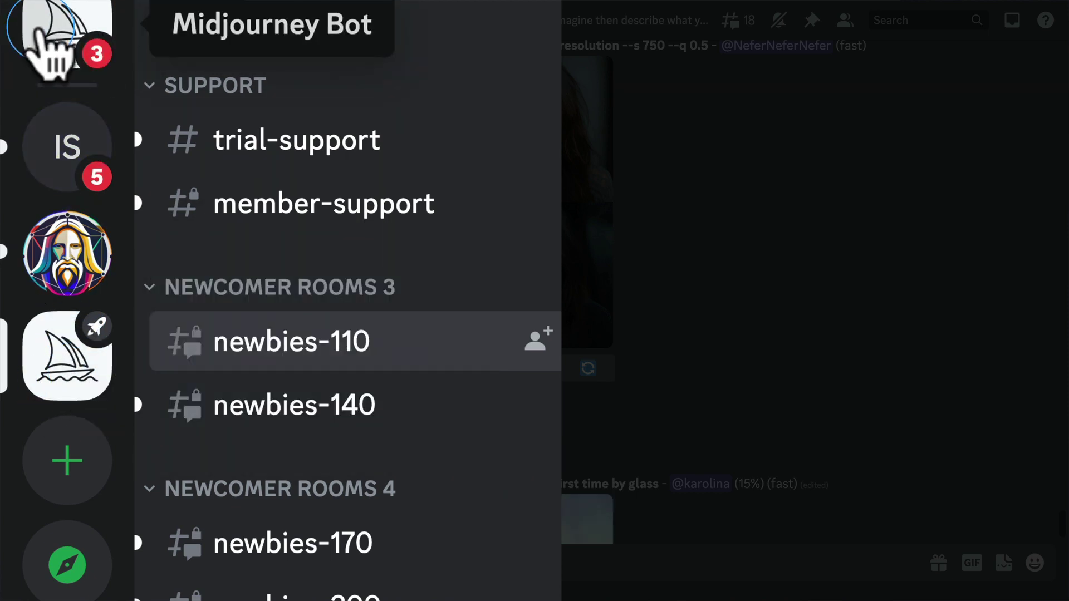
{"action": "left_click", "coordinate": [52, 377]}
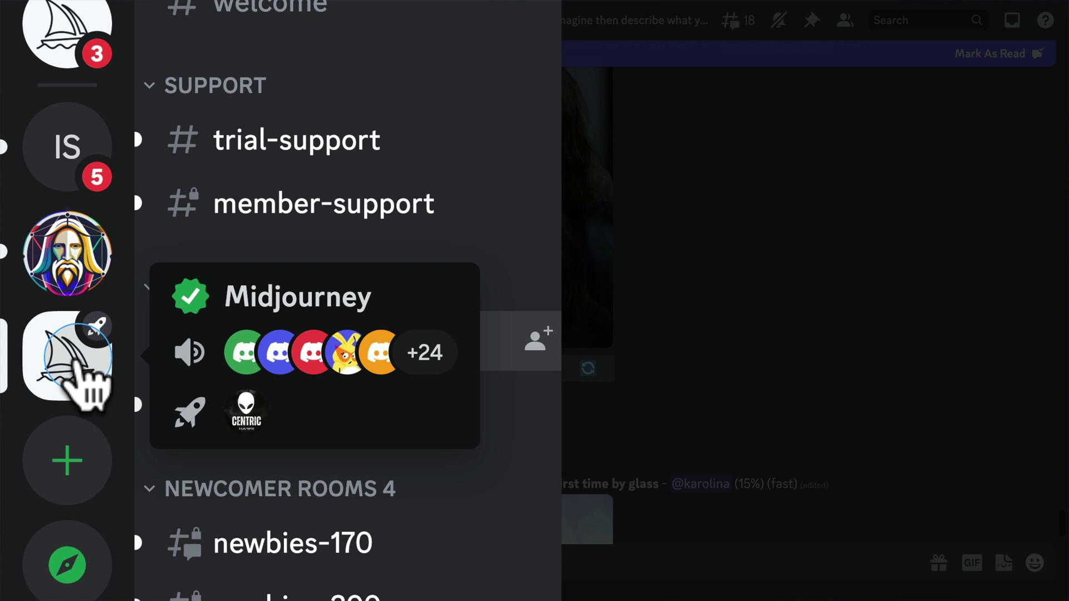
{"action": "scroll", "coordinate": [394, 339], "scroll_direction": "up", "scroll_amount": 10}
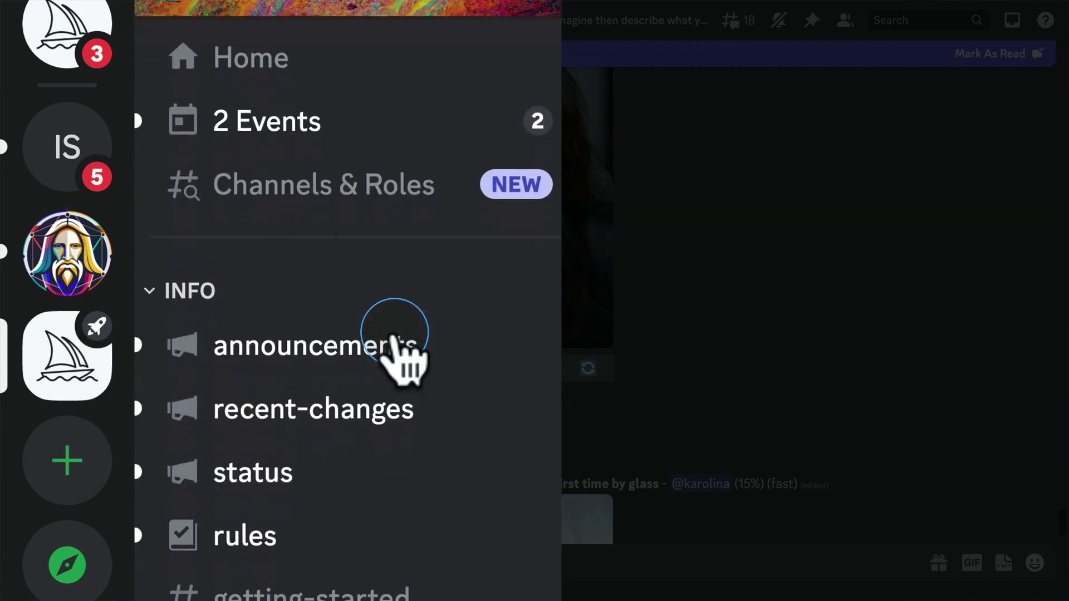
{"action": "scroll", "coordinate": [393, 342], "scroll_direction": "down", "scroll_amount": 8}
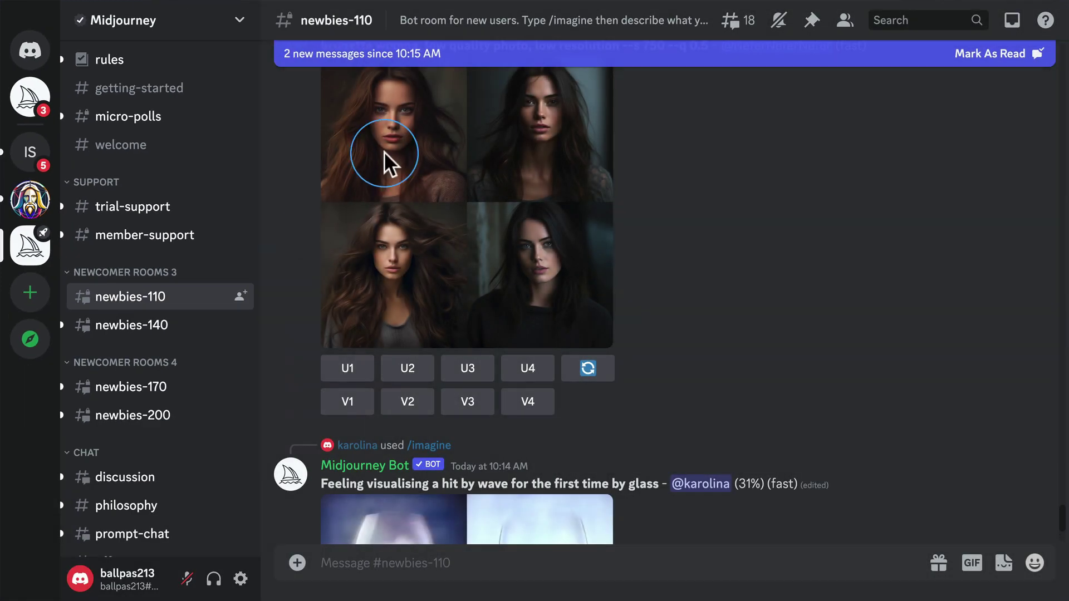
{"action": "left_click", "coordinate": [405, 135]}
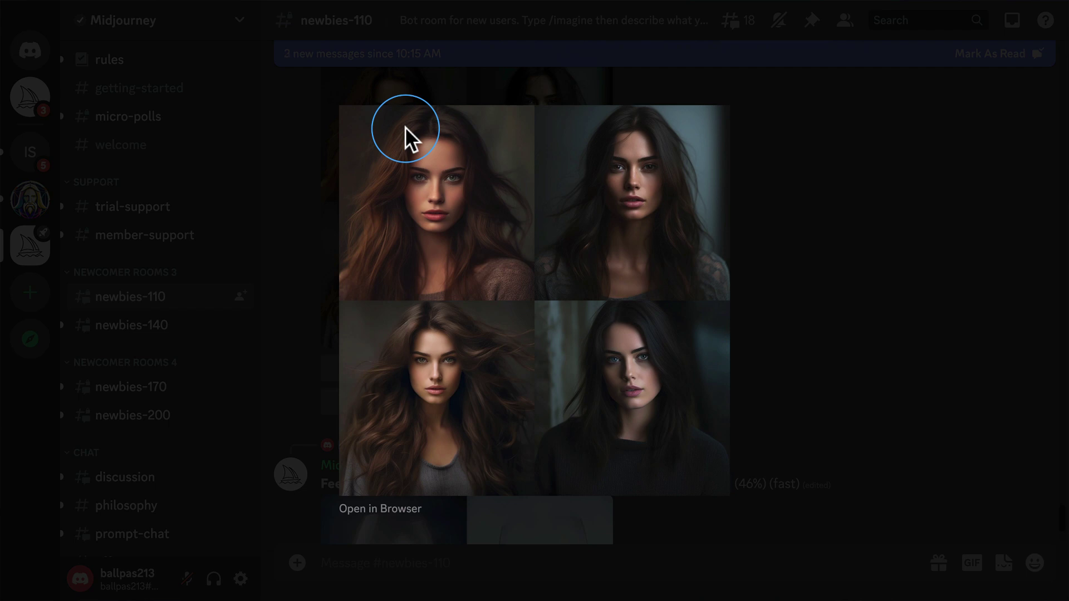
{"action": "left_click", "coordinate": [317, 146]}
{"action": "scroll", "coordinate": [316, 146], "scroll_direction": "up", "scroll_amount": 2}
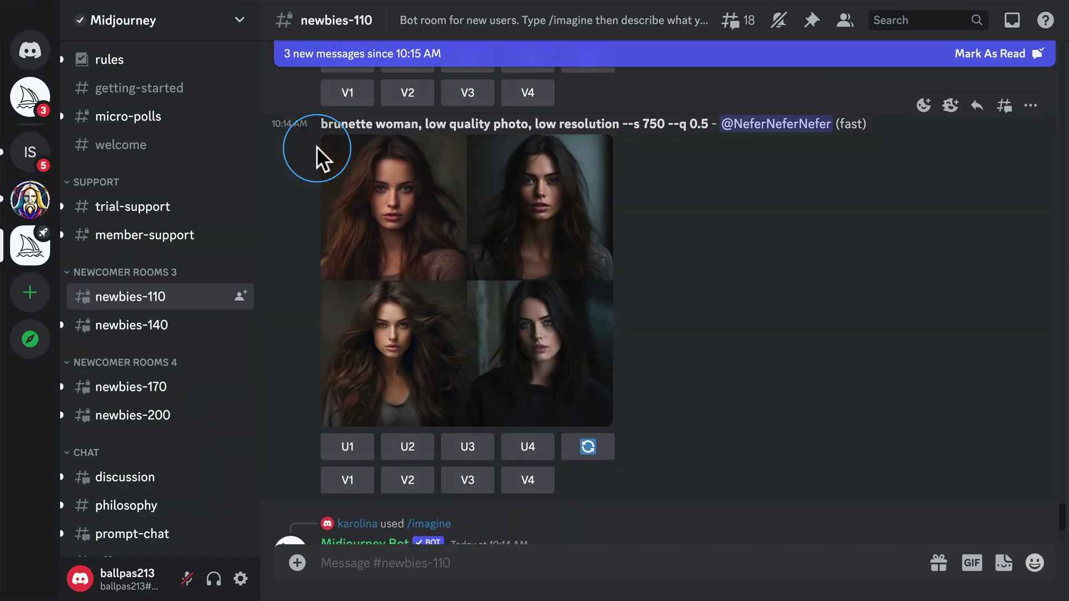
{"action": "scroll", "coordinate": [316, 146], "scroll_direction": "down", "scroll_amount": 6}
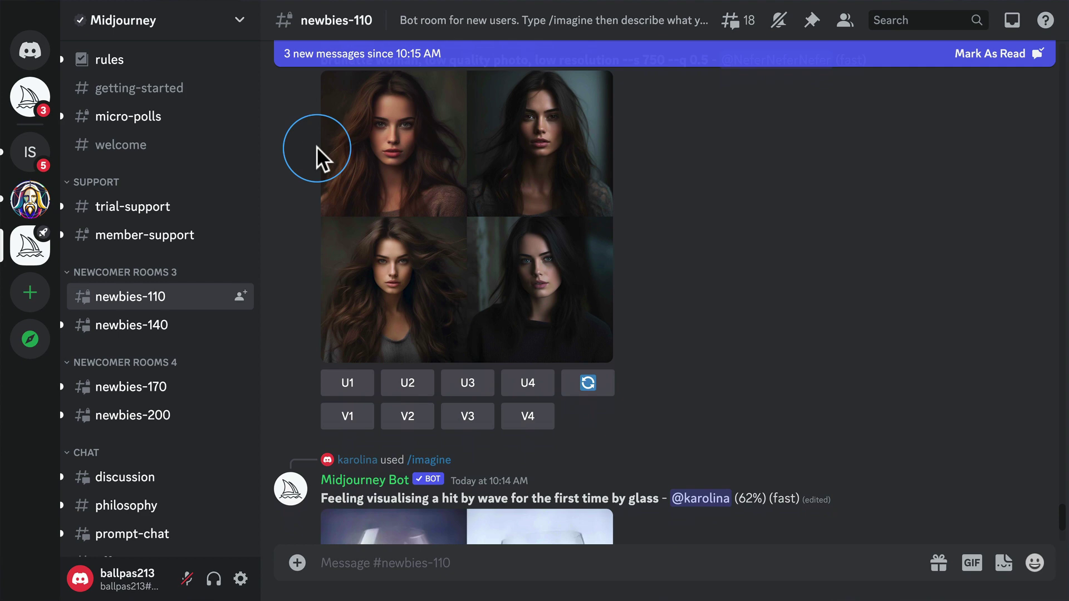
{"action": "scroll", "coordinate": [317, 146], "scroll_direction": "down", "scroll_amount": 10}
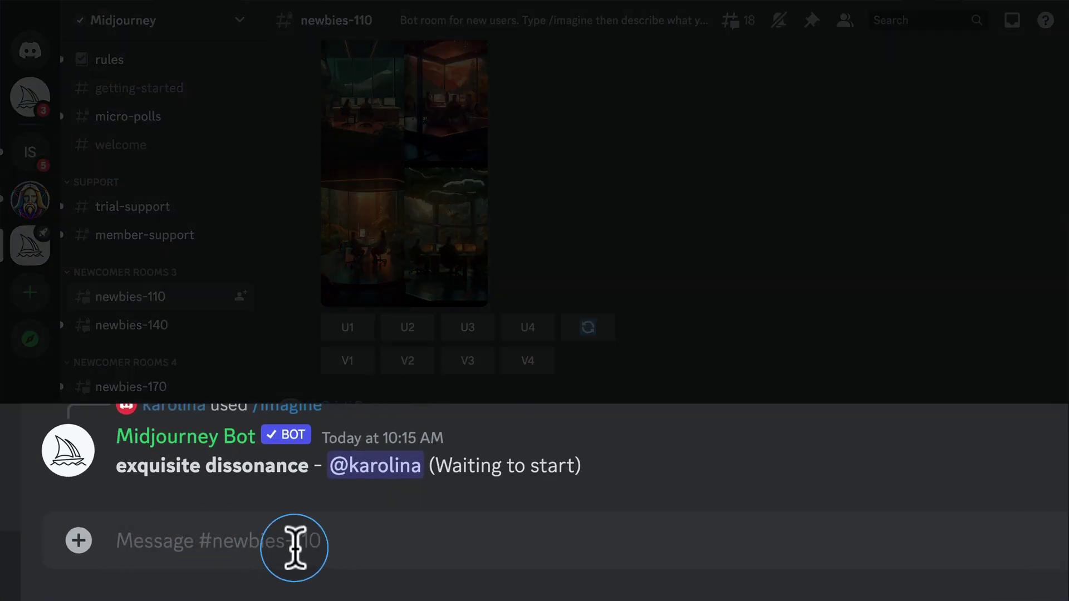
Step: Start a /imagine command and paste in the cyberpunk street racers prompt
{"action": "type", "text": "/"}
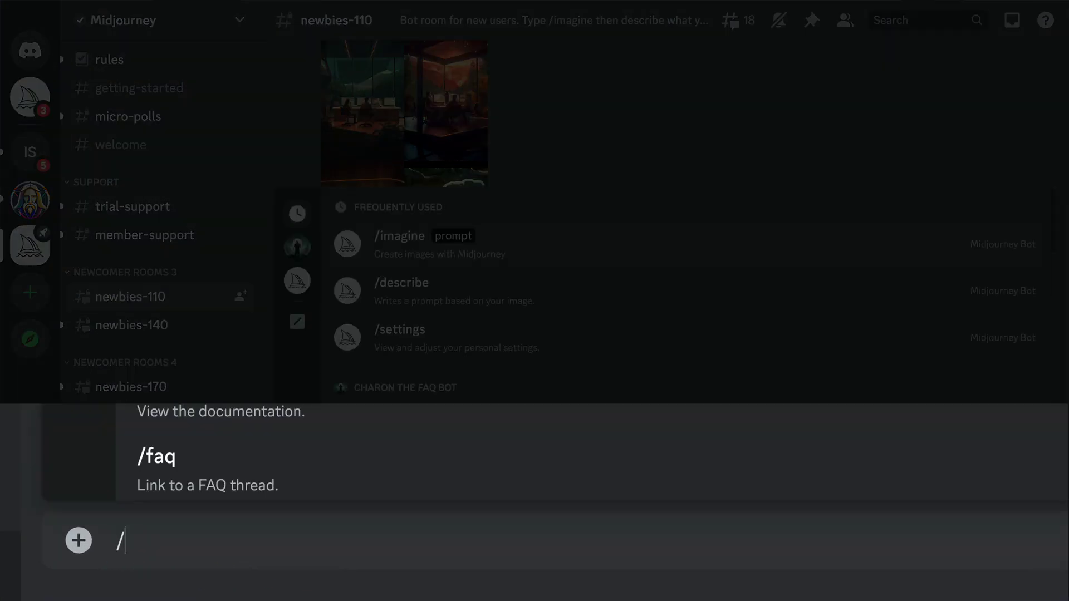
{"action": "type", "text": "imagine"}
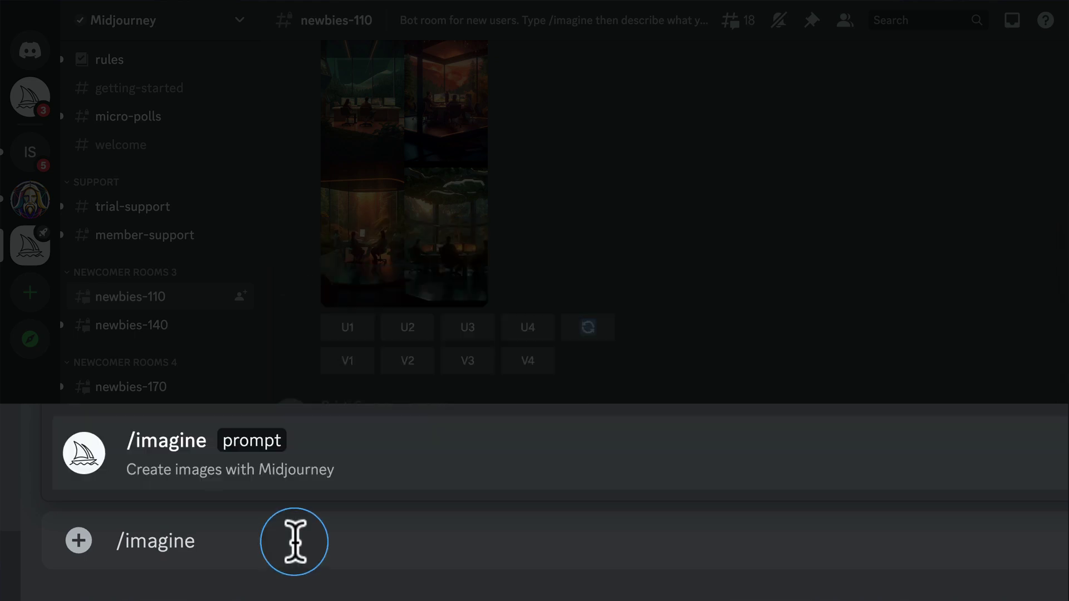
{"action": "left_click", "coordinate": [219, 452]}
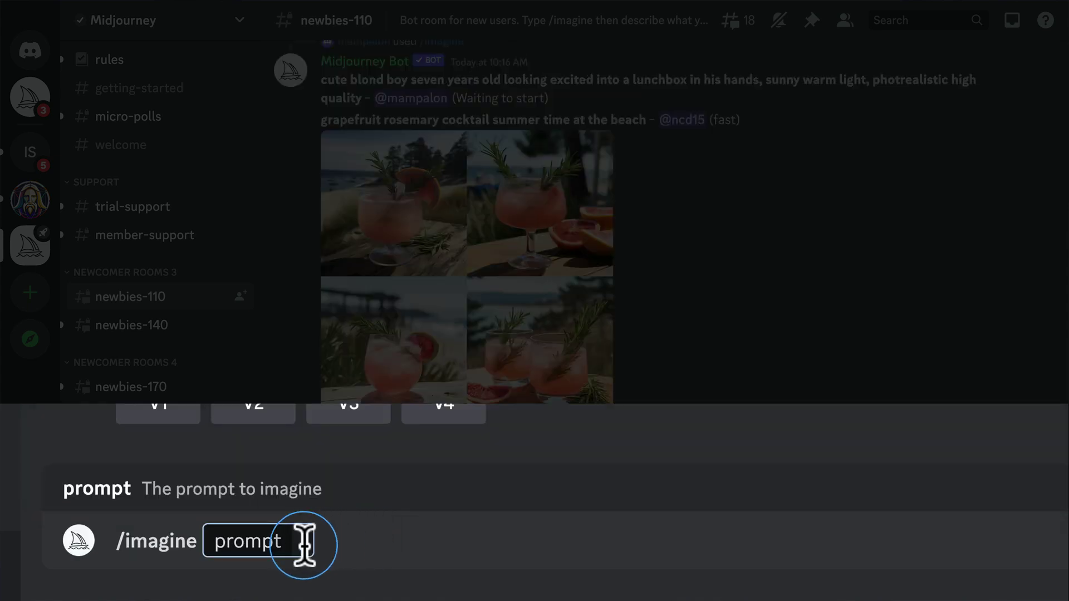
{"action": "type", "text": "street racers racing down the street, motion blur, city scape, cyber punk, night time, raining, water reflecting, hyper realistic, 4k --ar 16:9"}
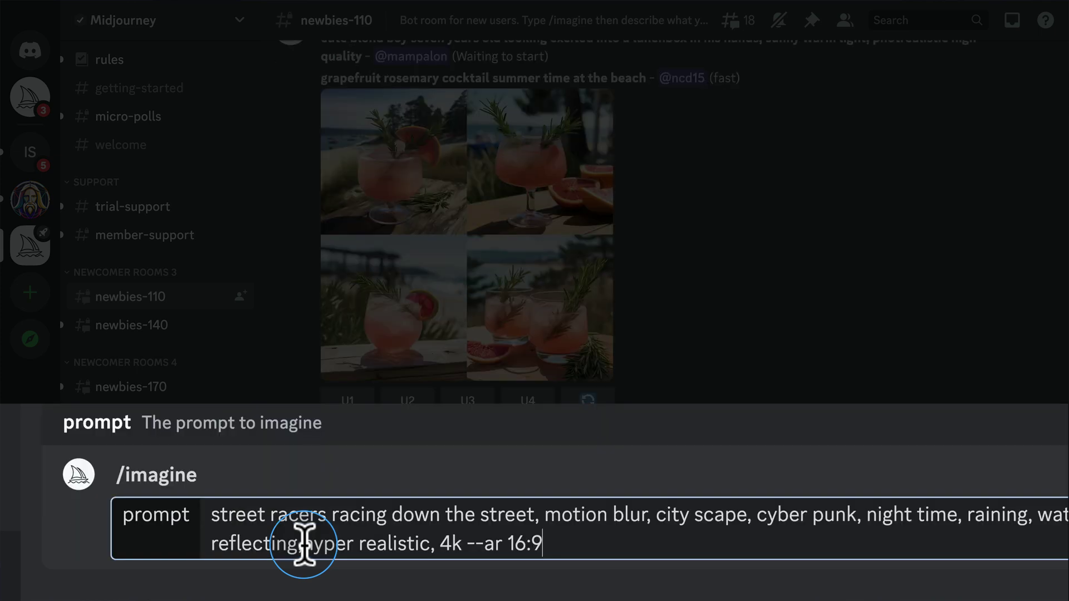
Step: Review the prompt's street racers, motion blur, raining and water reflecting phrases
{"action": "left_click_drag", "start_coordinate": [211, 513], "coordinate": [534, 523]}
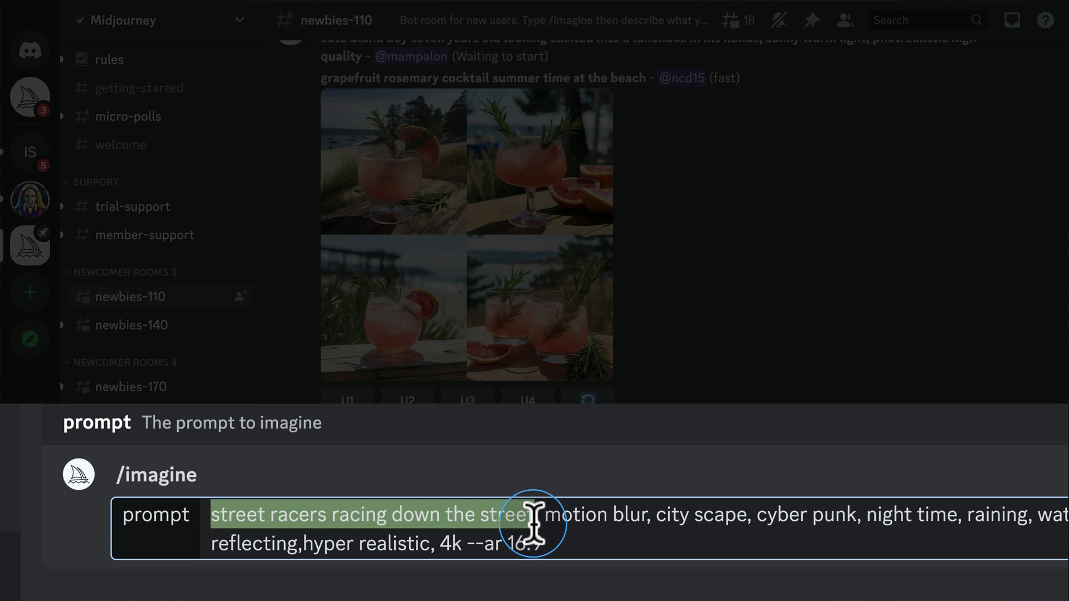
{"action": "left_click_drag", "start_coordinate": [534, 523], "coordinate": [763, 520]}
{"action": "left_click", "coordinate": [660, 515]}
{"action": "left_click", "coordinate": [852, 520]}
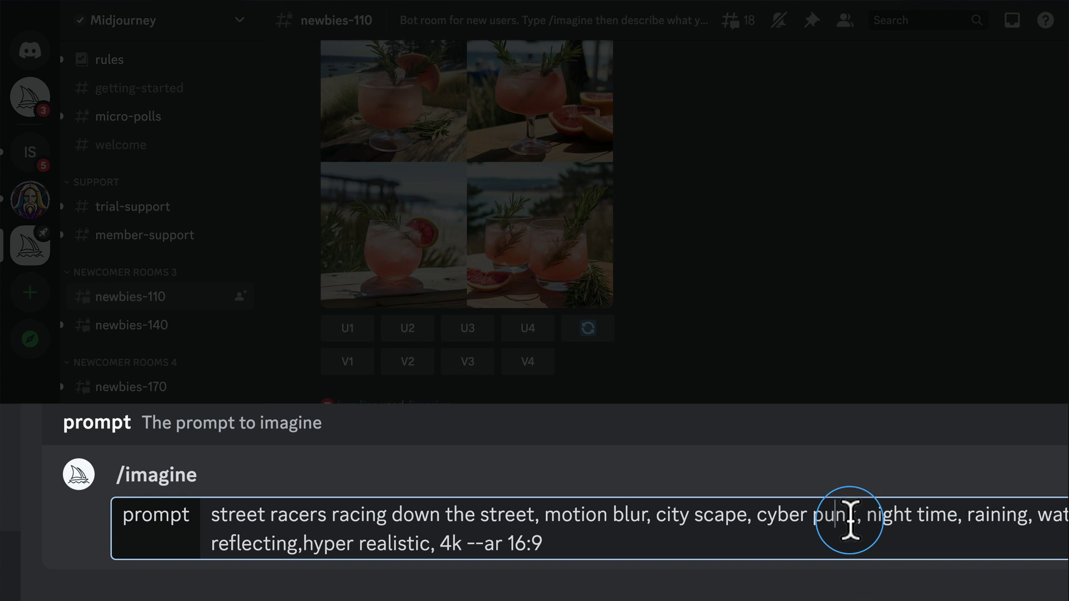
{"action": "left_click_drag", "start_coordinate": [867, 517], "coordinate": [292, 543]}
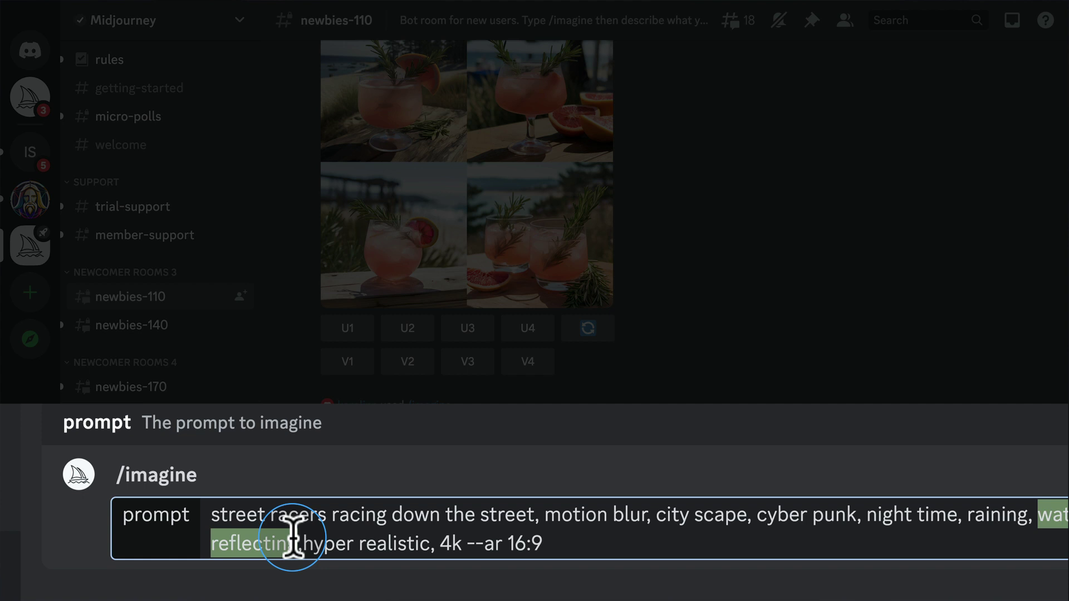
{"action": "left_click_drag", "start_coordinate": [292, 543], "coordinate": [457, 546]}
{"action": "left_click", "coordinate": [301, 541]}
Step: Change 4k to 8k, add ', unreal engine' before --ar 16:9, and submit the prompt
{"action": "left_click", "coordinate": [449, 546]}
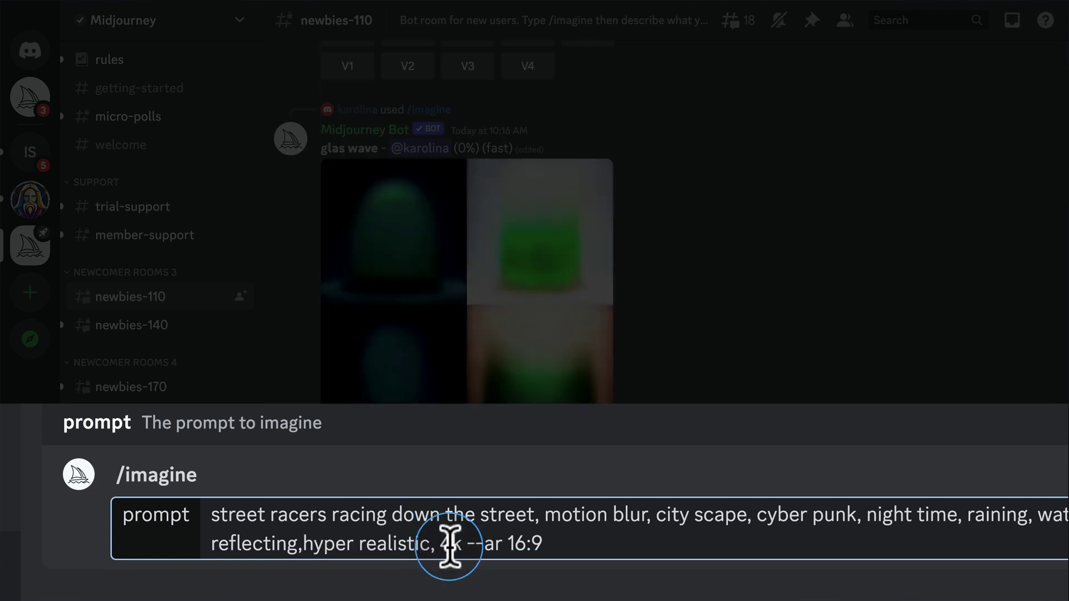
{"action": "key", "text": "BackSpace"}
{"action": "type", "text": "8k, "}
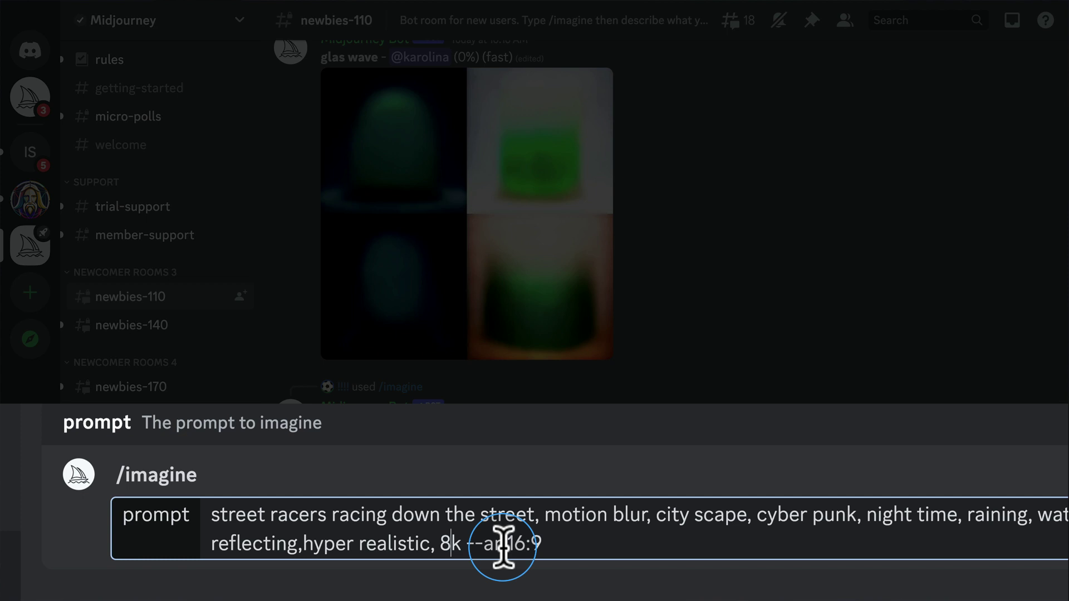
{"action": "type", "text": "unr"}
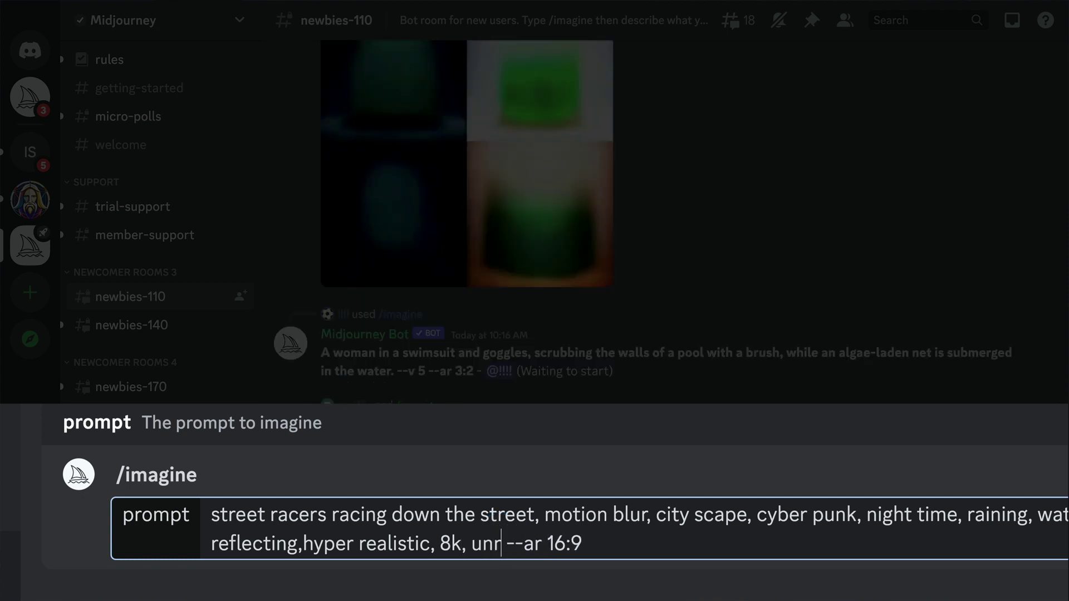
{"action": "type", "text": "eal engine"}
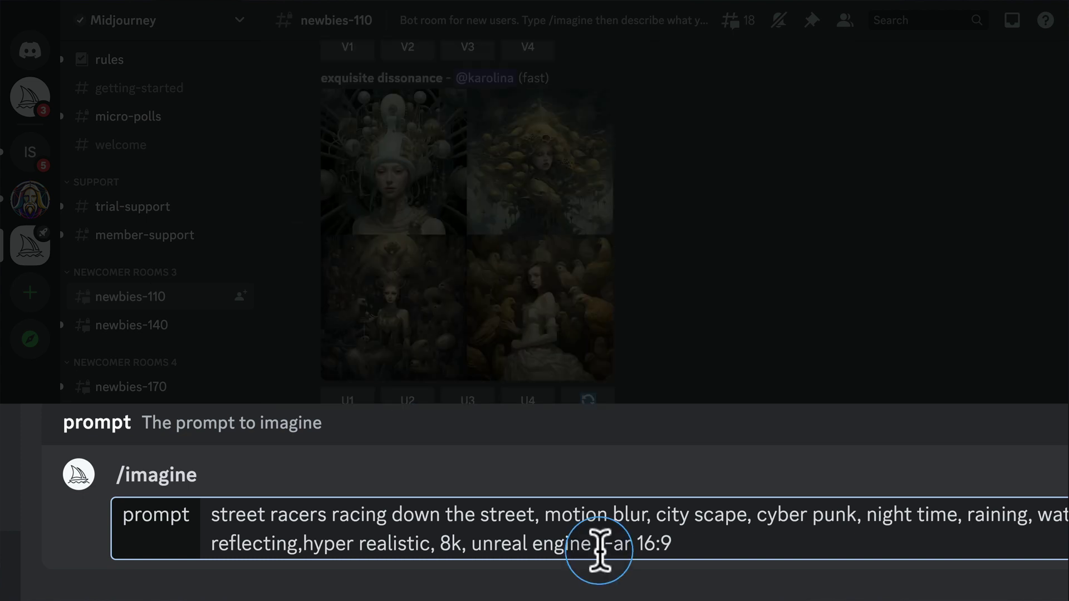
{"action": "left_click_drag", "start_coordinate": [597, 548], "coordinate": [673, 548]}
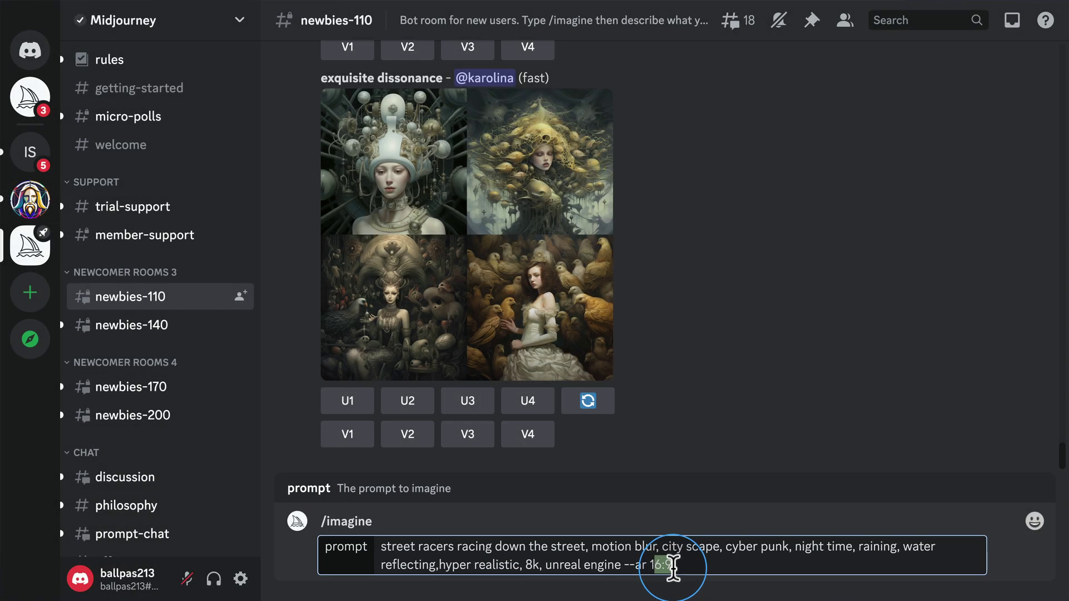
{"action": "scroll", "coordinate": [676, 439], "scroll_direction": "up", "scroll_amount": 3}
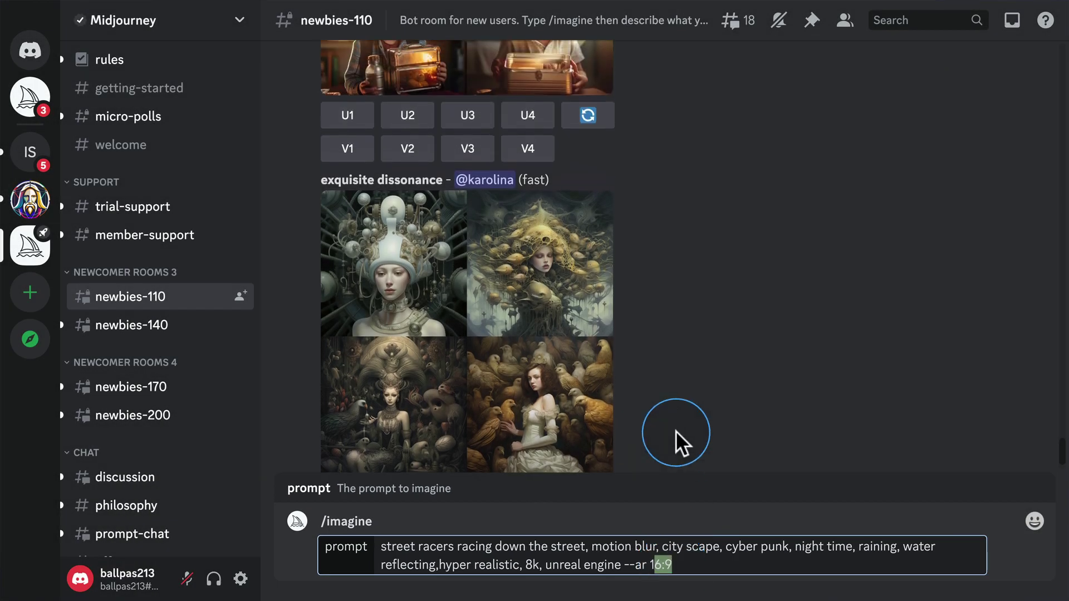
{"action": "scroll", "coordinate": [676, 430], "scroll_direction": "up", "scroll_amount": 6}
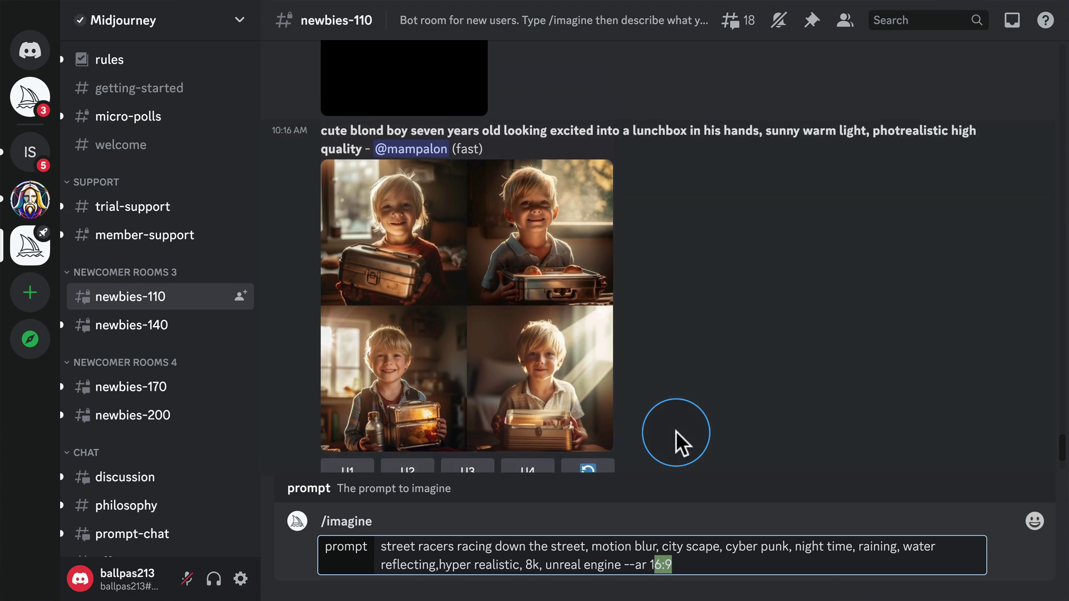
{"action": "scroll", "coordinate": [501, 290], "scroll_direction": "down", "scroll_amount": 3}
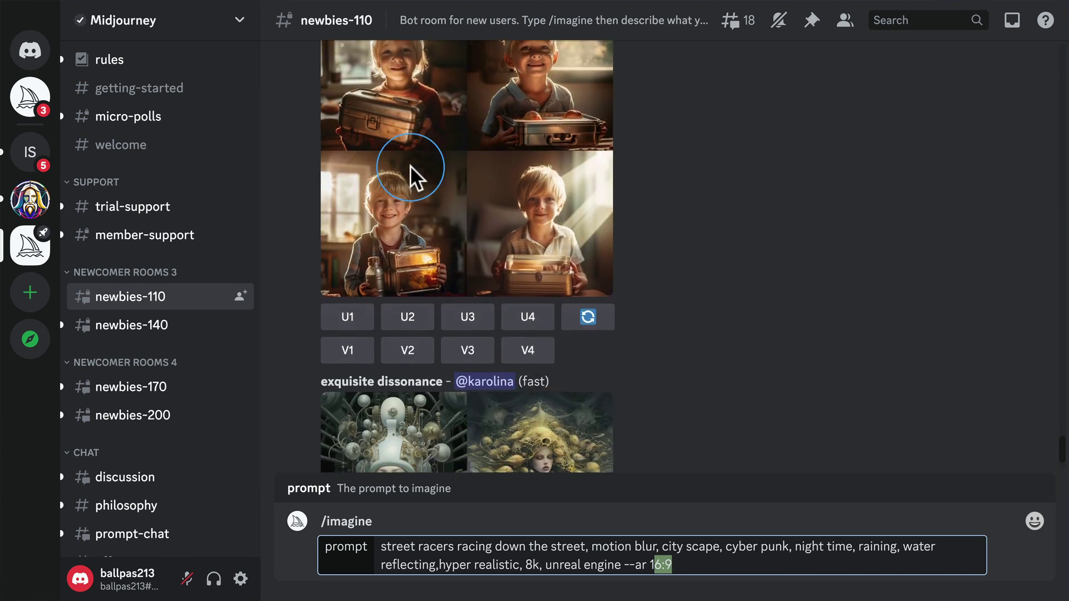
{"action": "scroll", "coordinate": [426, 207], "scroll_direction": "down", "scroll_amount": 7}
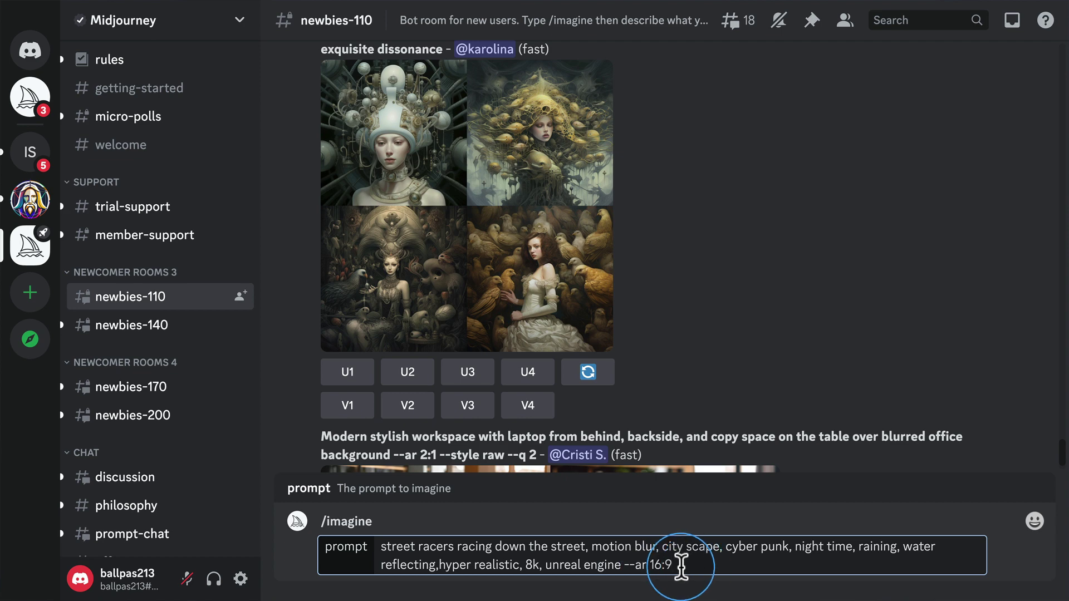
{"action": "key", "text": "Return"}
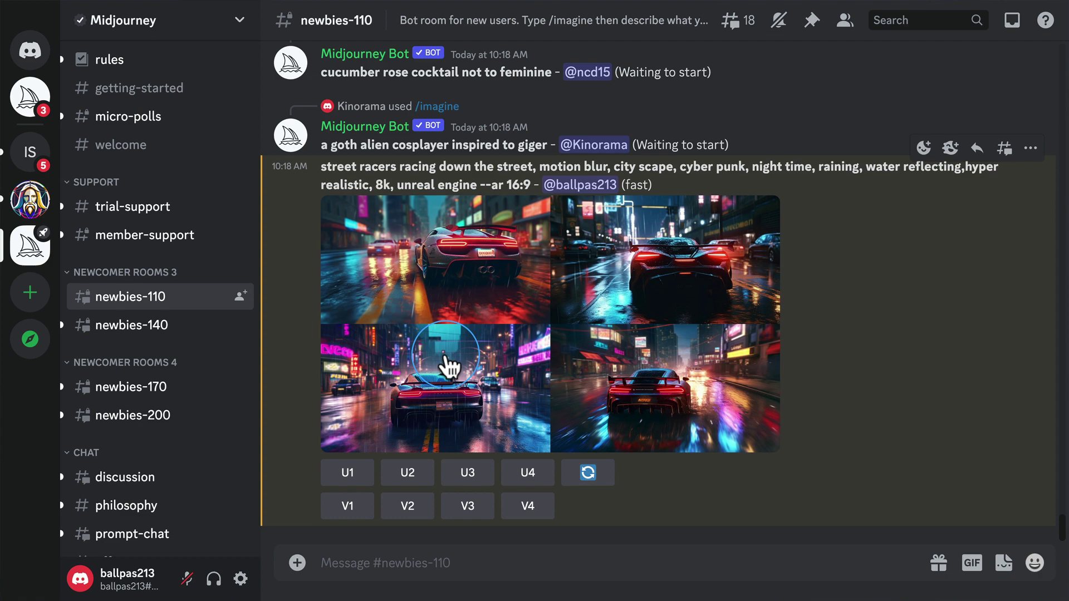
Step: Enlarge the generated street-racer four-image grid in the image viewer
{"action": "left_click", "coordinate": [423, 267]}
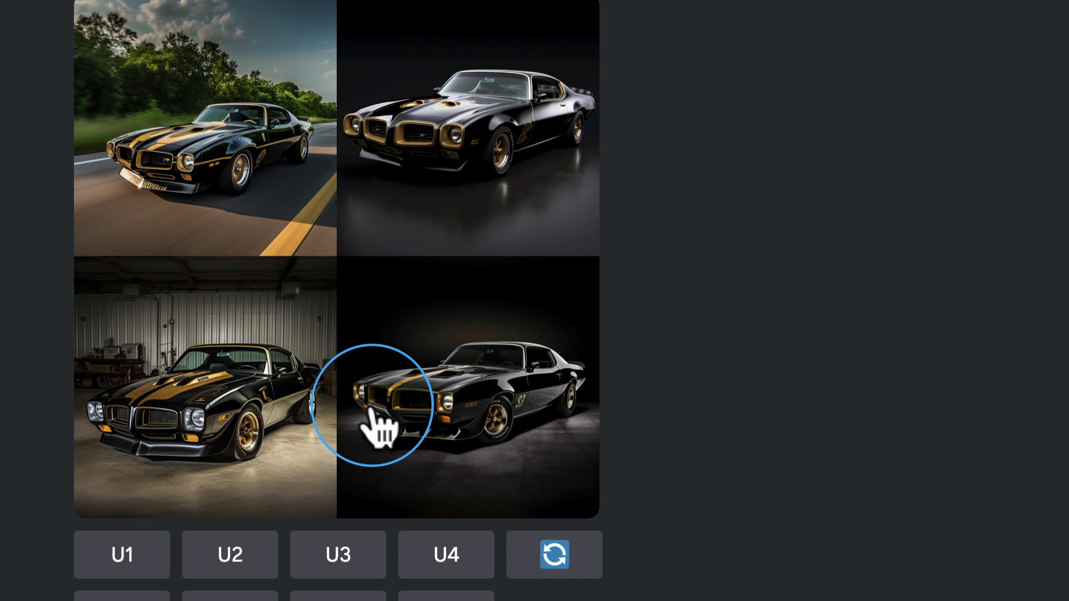
{"action": "scroll", "coordinate": [542, 278], "scroll_direction": "down", "scroll_amount": 10}
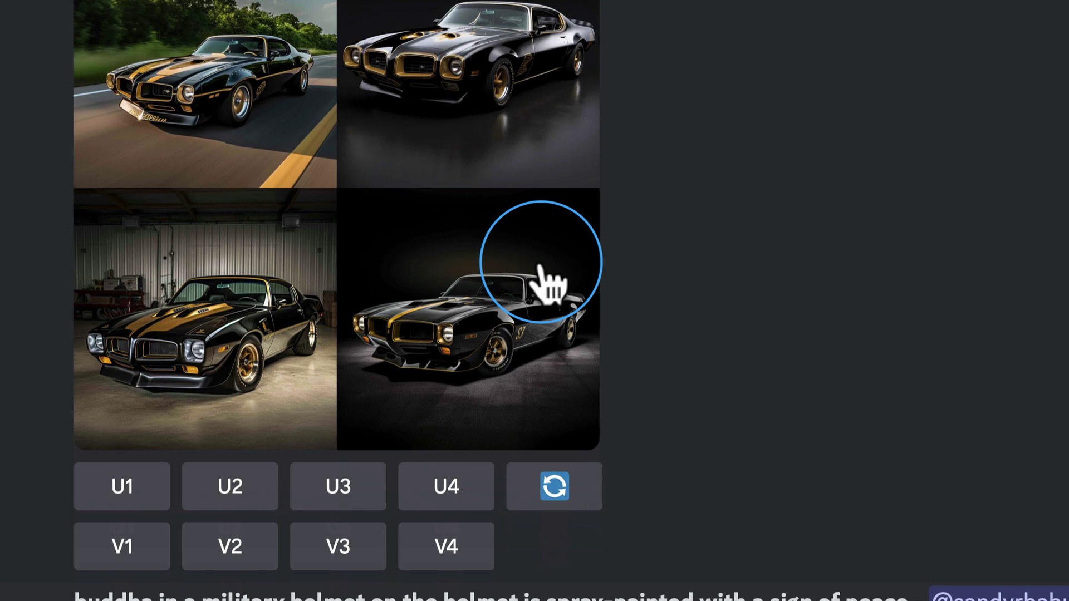
{"action": "scroll", "coordinate": [549, 278], "scroll_direction": "down", "scroll_amount": 10}
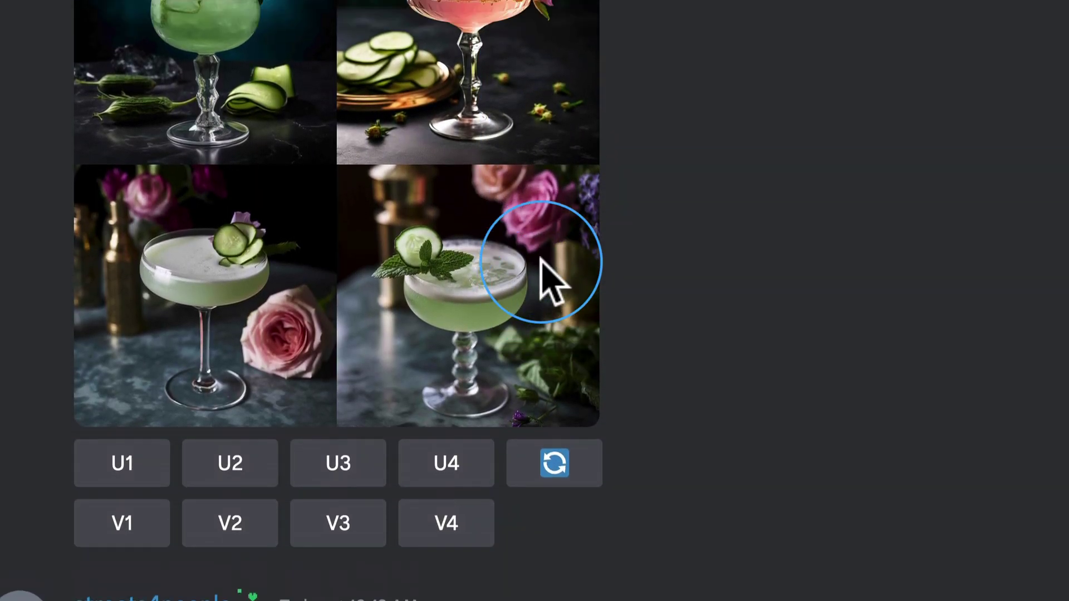
{"action": "scroll", "coordinate": [24, 155], "scroll_direction": "down", "scroll_amount": 10}
{"action": "left_click_drag", "start_coordinate": [80, 57], "coordinate": [488, 54]}
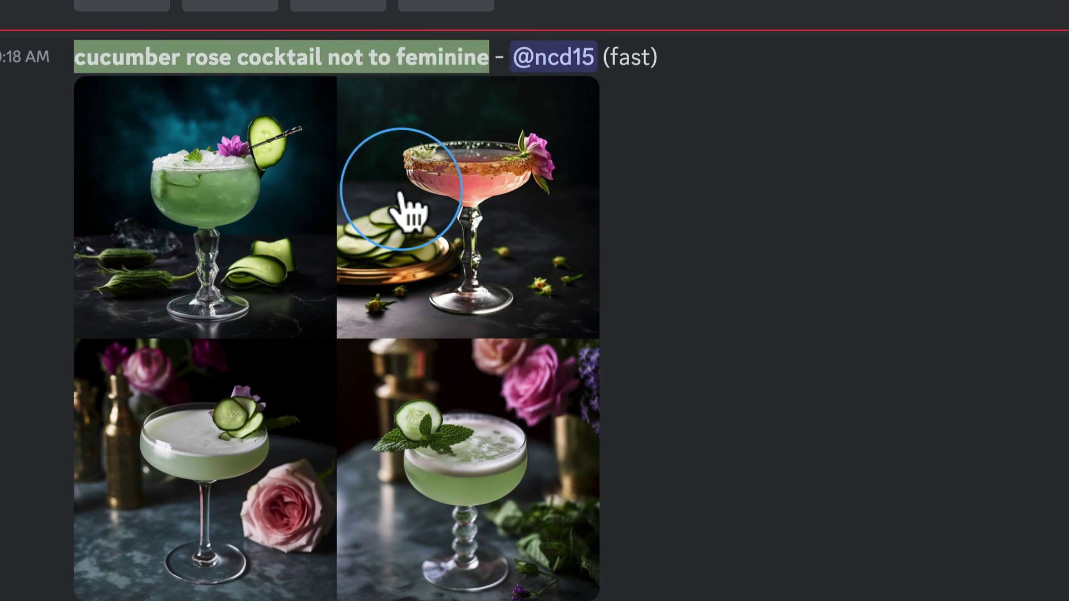
{"action": "scroll", "coordinate": [398, 192], "scroll_direction": "down", "scroll_amount": 12}
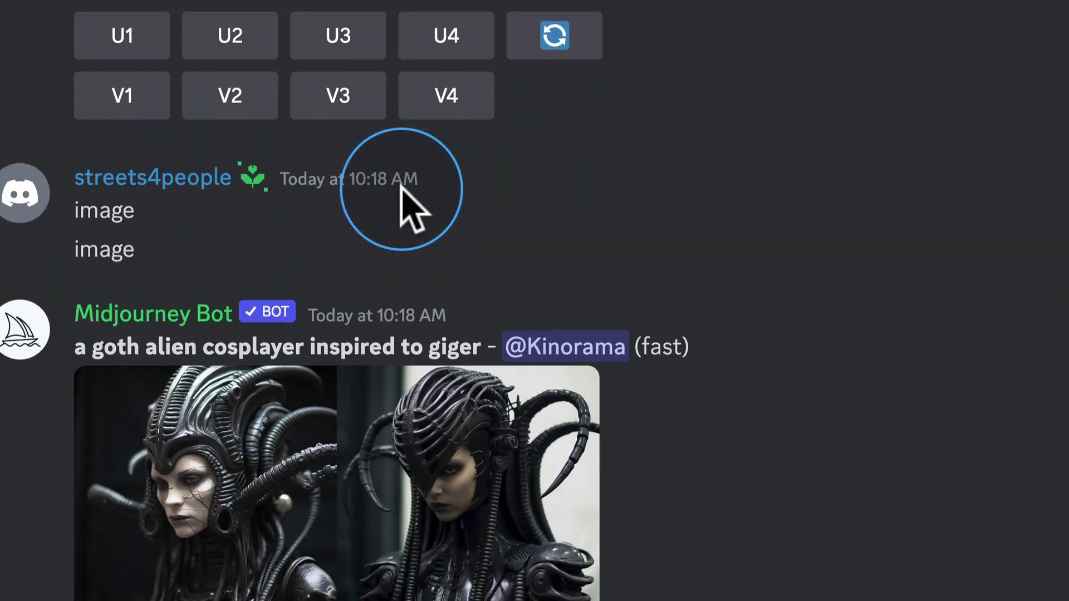
{"action": "scroll", "coordinate": [402, 187], "scroll_direction": "down", "scroll_amount": 10}
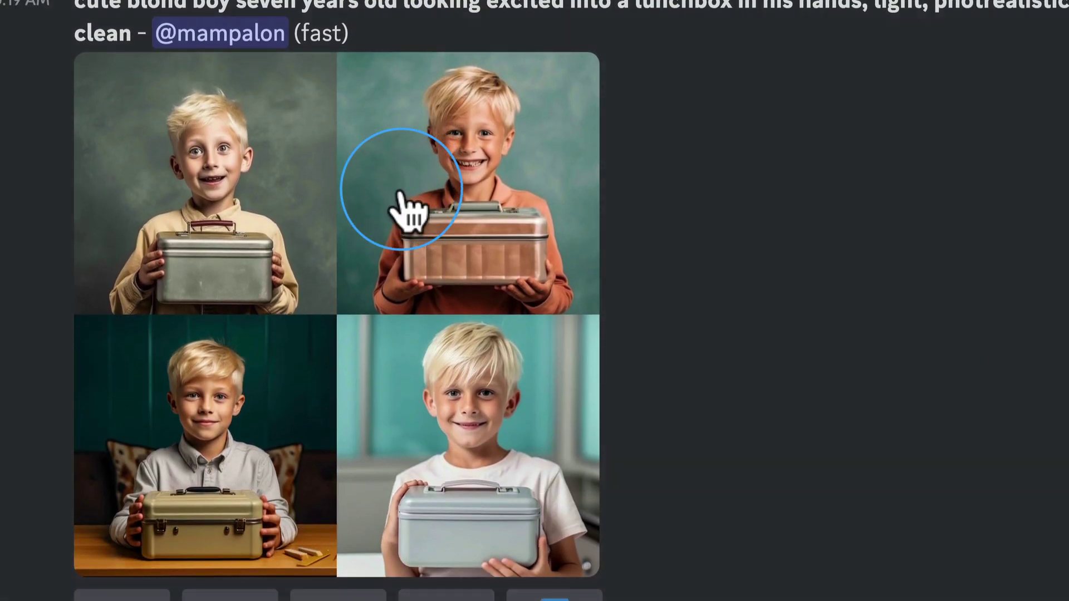
{"action": "scroll", "coordinate": [402, 207], "scroll_direction": "down", "scroll_amount": 8}
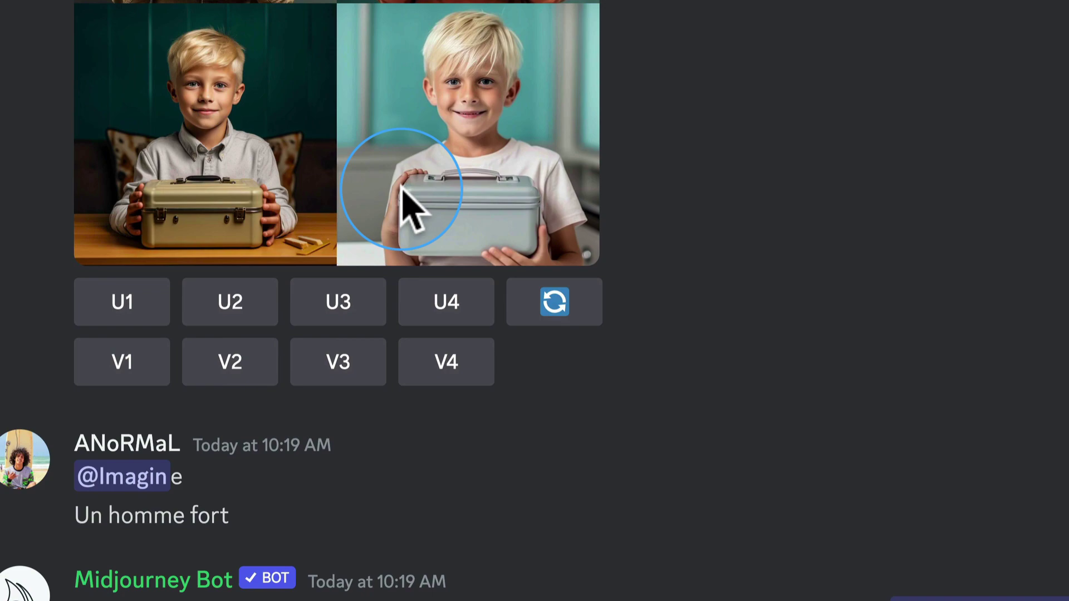